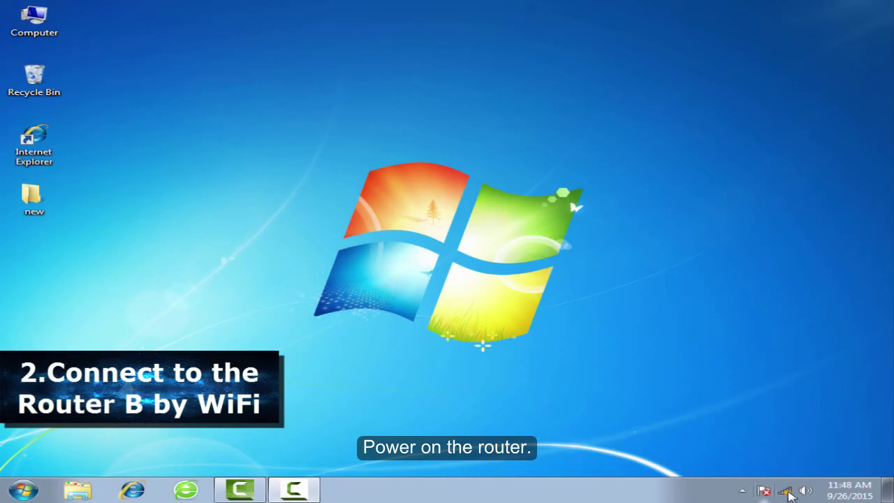
Connect to the Tenda_000018 WiFi network using the default security key from the router label
{"action": "left_click", "coordinate": [788, 491]}
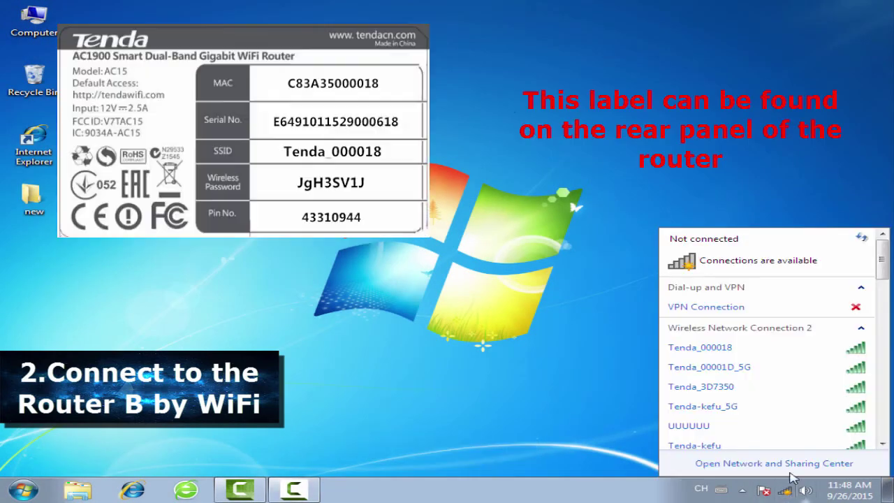
{"action": "left_click", "coordinate": [686, 345]}
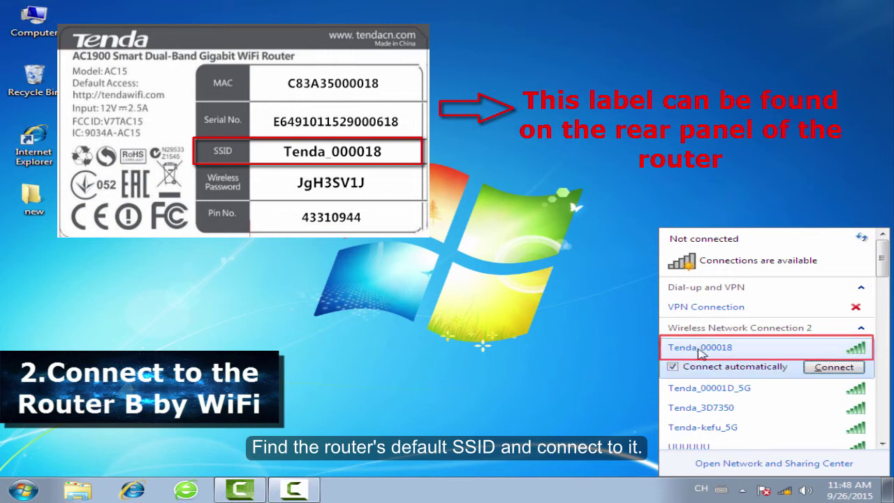
{"action": "left_click", "coordinate": [833, 366]}
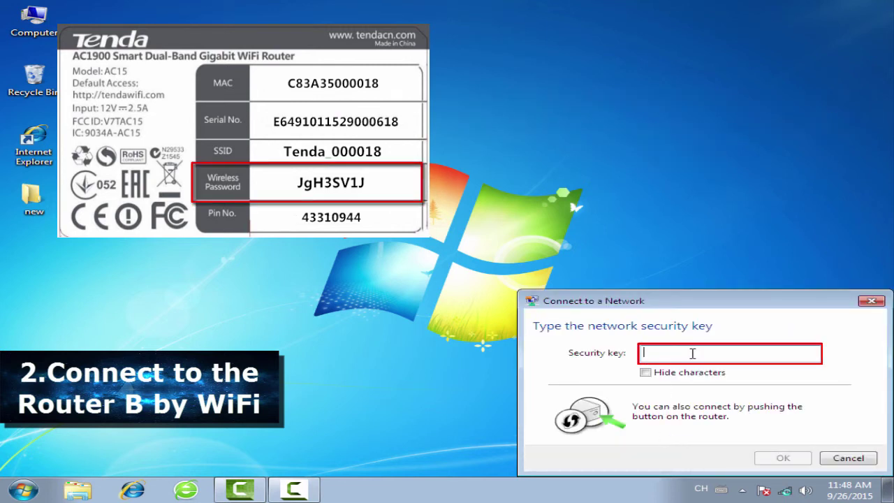
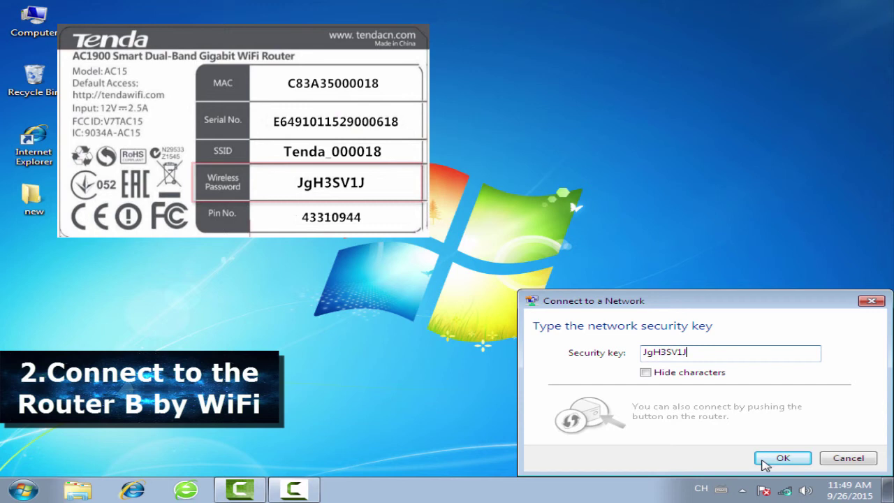
{"action": "left_click", "coordinate": [770, 459]}
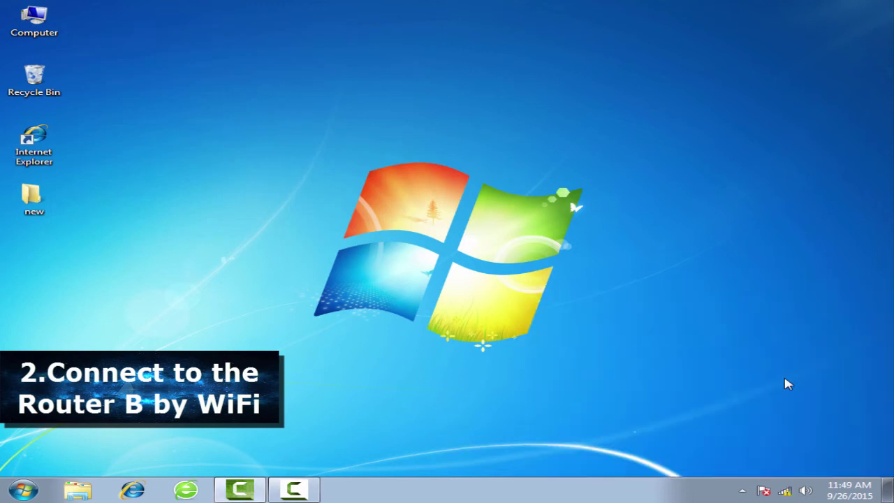
{"action": "left_click", "coordinate": [785, 490]}
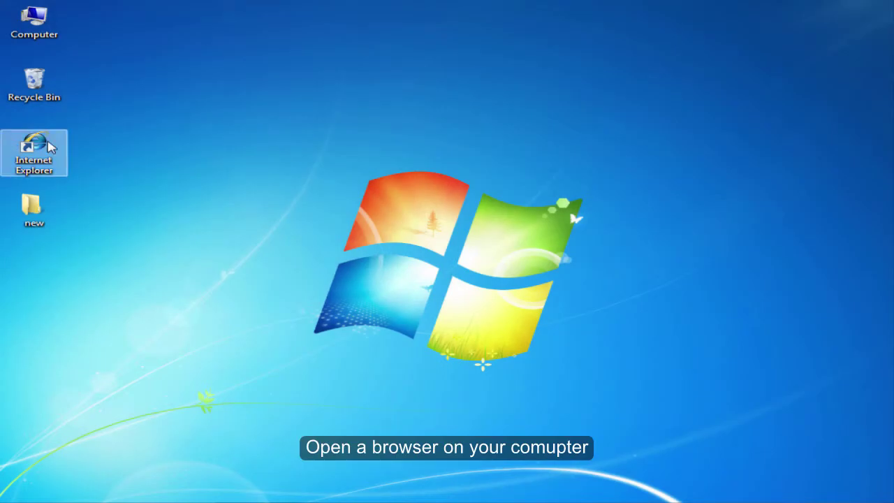
{"action": "double_click", "coordinate": [49, 146]}
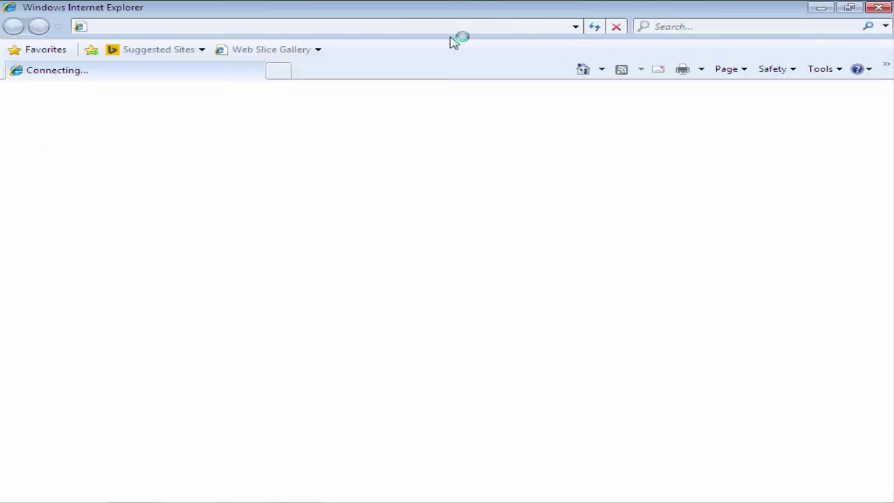
{"action": "left_click", "coordinate": [282, 27]}
{"action": "key", "text": "BackSpace"}
{"action": "key", "text": "BackSpace"}
{"action": "key", "text": "BackSpace"}
{"action": "key", "text": "BackSpace"}
{"action": "key", "text": "BackSpace"}
{"action": "key", "text": "BackSpace"}
{"action": "key", "text": "BackSpace"}
{"action": "key", "text": "BackSpace"}
{"action": "key", "text": "BackSpace"}
{"action": "key", "text": "BackSpace"}
{"action": "key", "text": "BackSpace"}
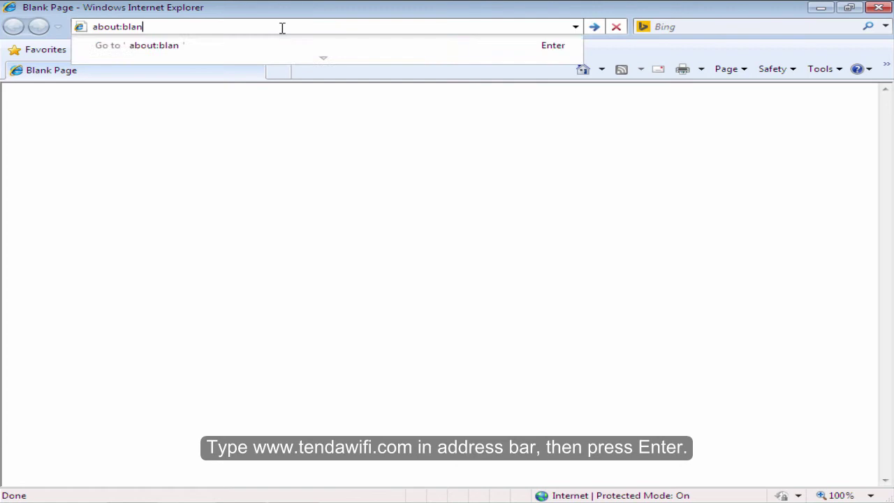
{"action": "type", "text": "www"}
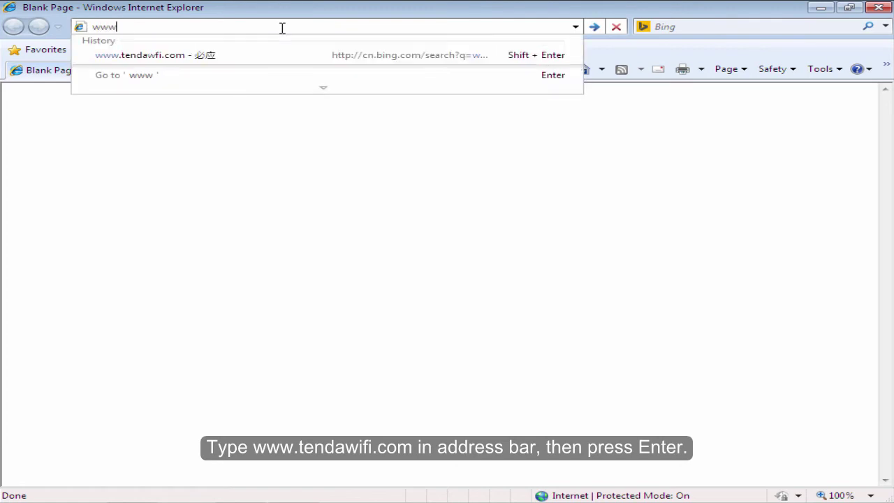
{"action": "type", "text": ".ten"}
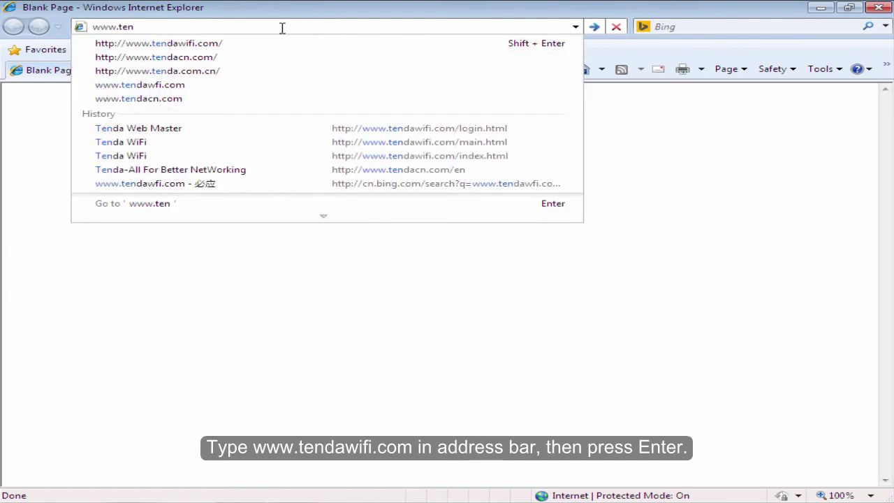
{"action": "type", "text": "dawifi"}
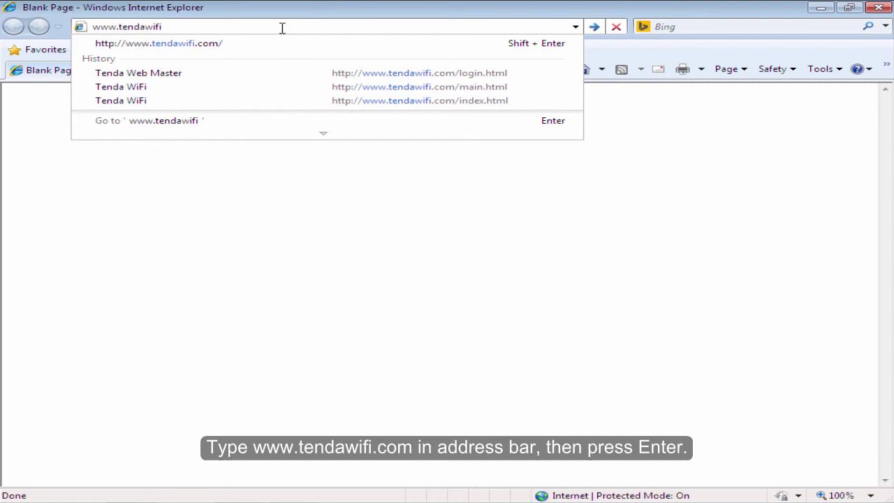
{"action": "type", "text": ".com"}
Load the router setup page, start quick setup, skip the WAN cable step, and select China
{"action": "key", "text": "Return"}
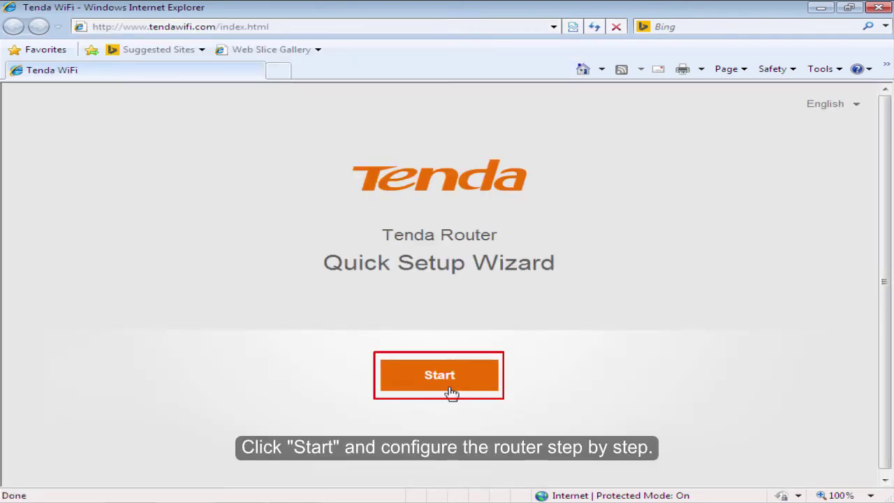
{"action": "left_click", "coordinate": [451, 393]}
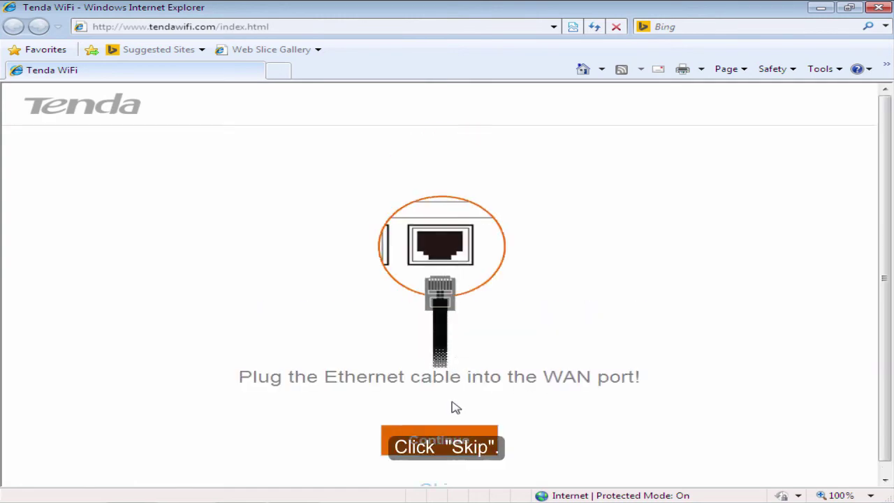
{"action": "scroll", "coordinate": [489, 447], "scroll_direction": "down", "scroll_amount": 1}
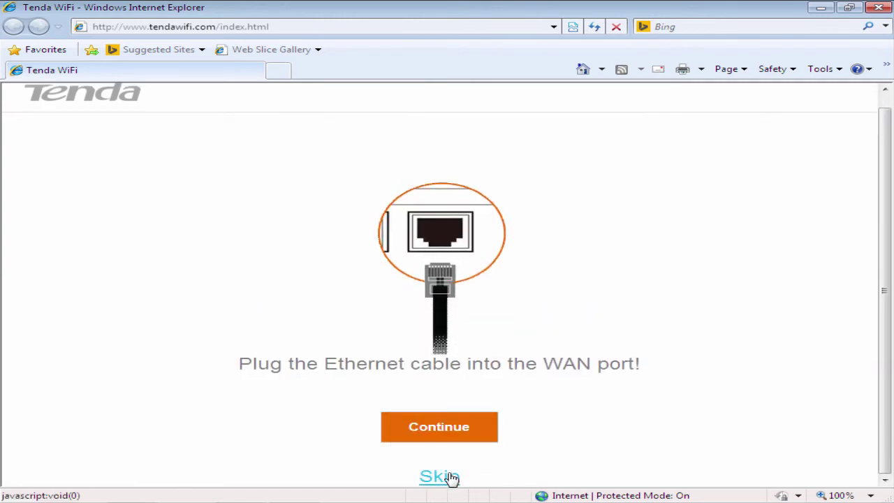
{"action": "left_click", "coordinate": [452, 477]}
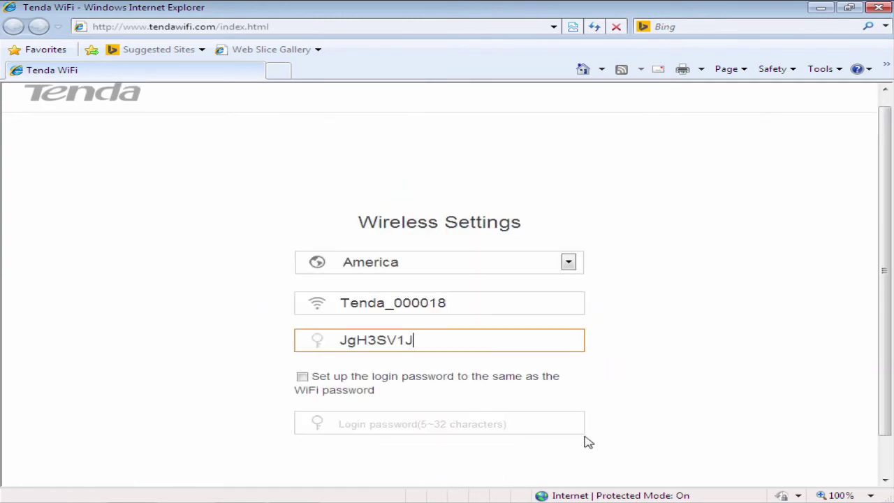
{"action": "left_click", "coordinate": [569, 268]}
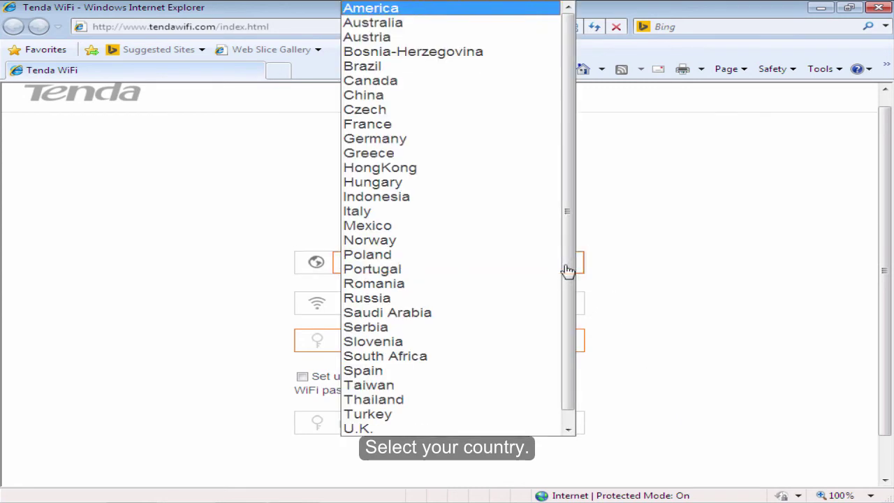
{"action": "left_click", "coordinate": [484, 103]}
Rename the WiFi to Tenda_123 and replace the default WiFi password with a new one
{"action": "left_click", "coordinate": [503, 305]}
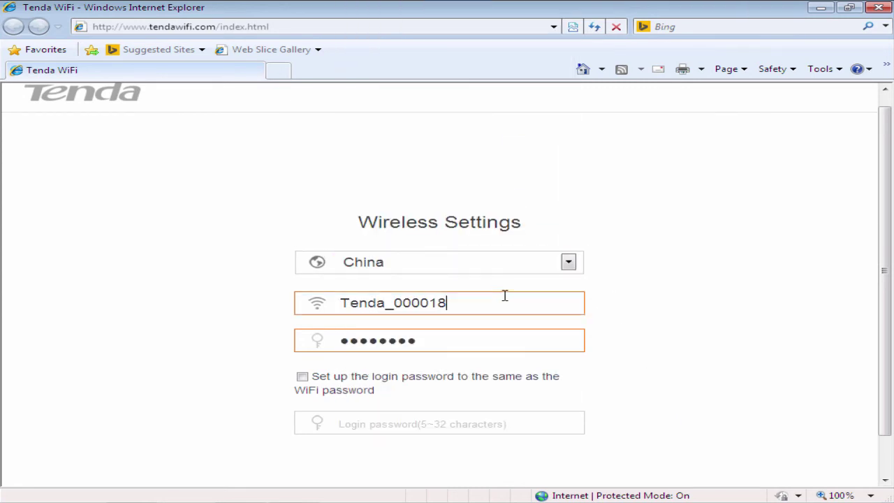
{"action": "key", "text": "BackSpace"}
{"action": "key", "text": "BackSpace"}
{"action": "key", "text": "BackSpace"}
{"action": "key", "text": "BackSpace"}
{"action": "key", "text": "BackSpace"}
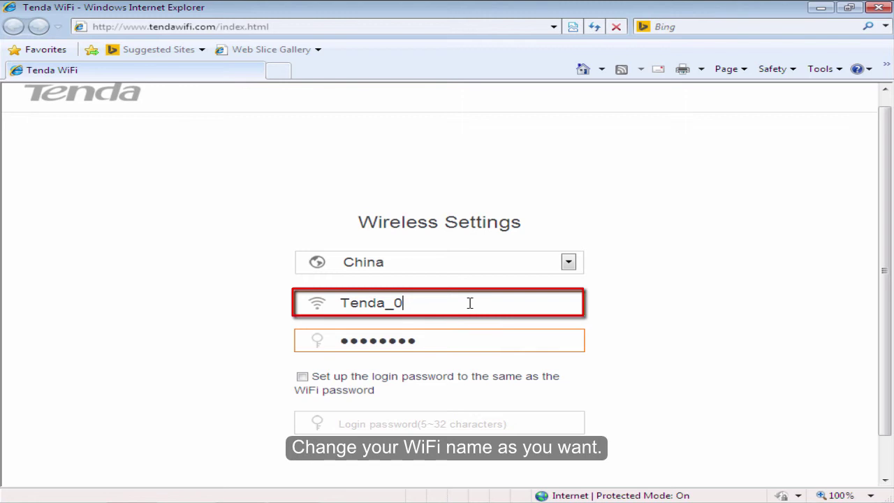
{"action": "key", "text": "BackSpace"}
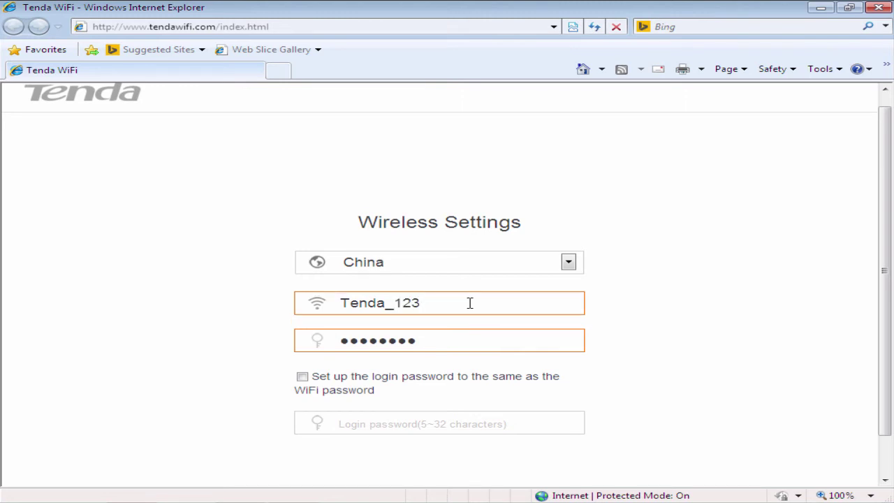
{"action": "left_click", "coordinate": [476, 340]}
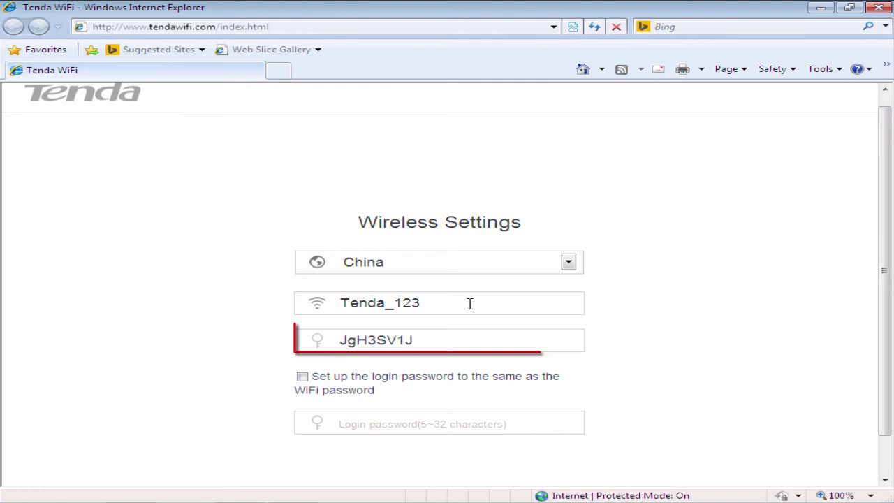
{"action": "key", "text": "BackSpace"}
{"action": "key", "text": "BackSpace"}
{"action": "key", "text": "BackSpace"}
{"action": "key", "text": "BackSpace"}
{"action": "key", "text": "BackSpace"}
{"action": "key", "text": "BackSpace"}
{"action": "key", "text": "BackSpace"}
{"action": "key", "text": "BackSpace"}
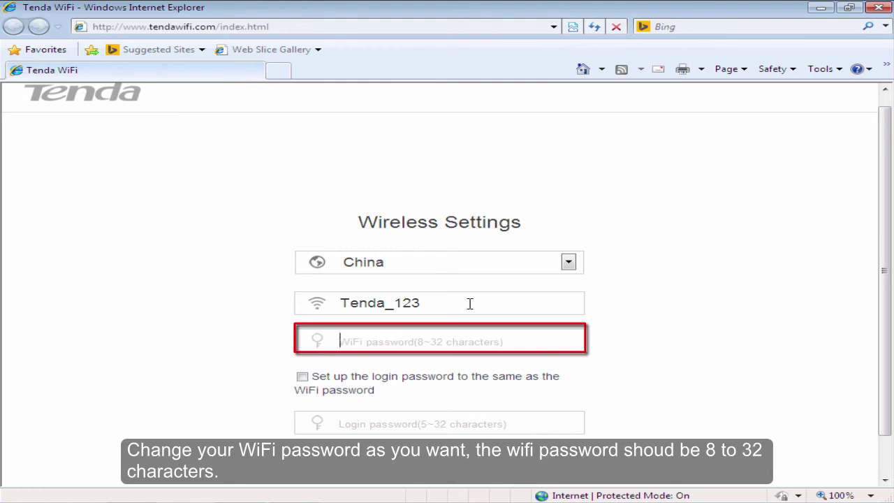
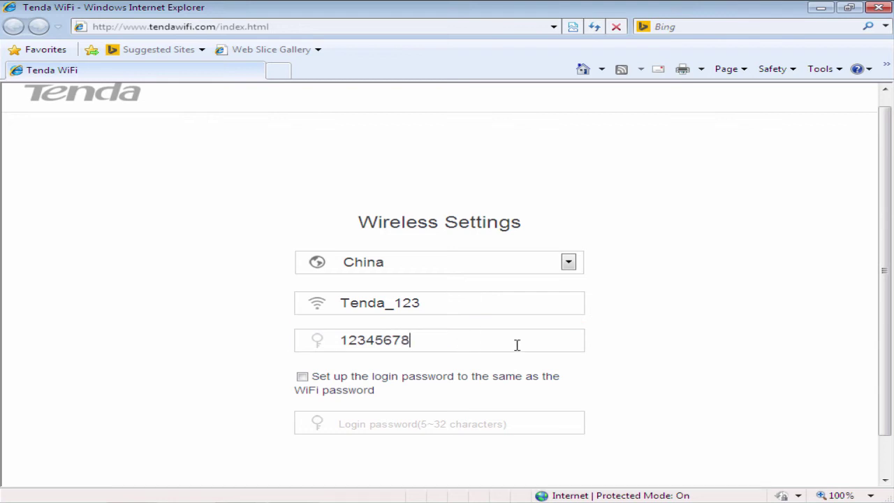
{"action": "left_click", "coordinate": [592, 355]}
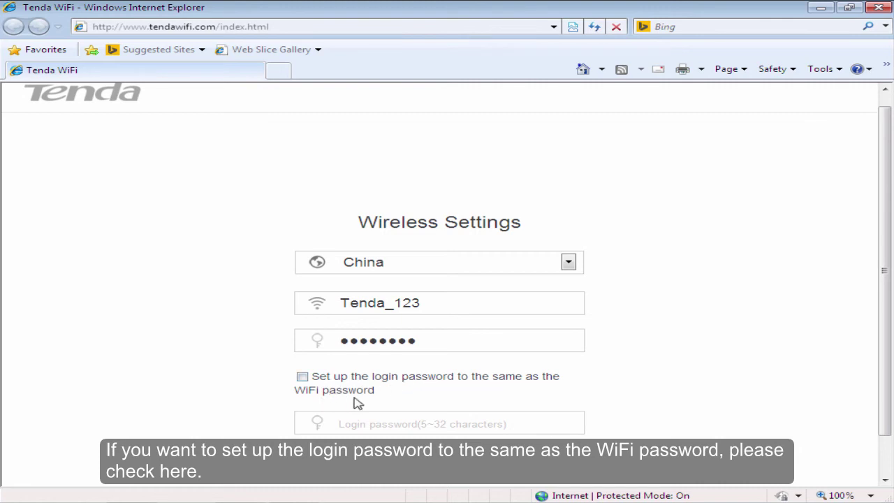
Set a separate router login password instead of reusing the WiFi password, and submit
{"action": "left_click", "coordinate": [303, 378]}
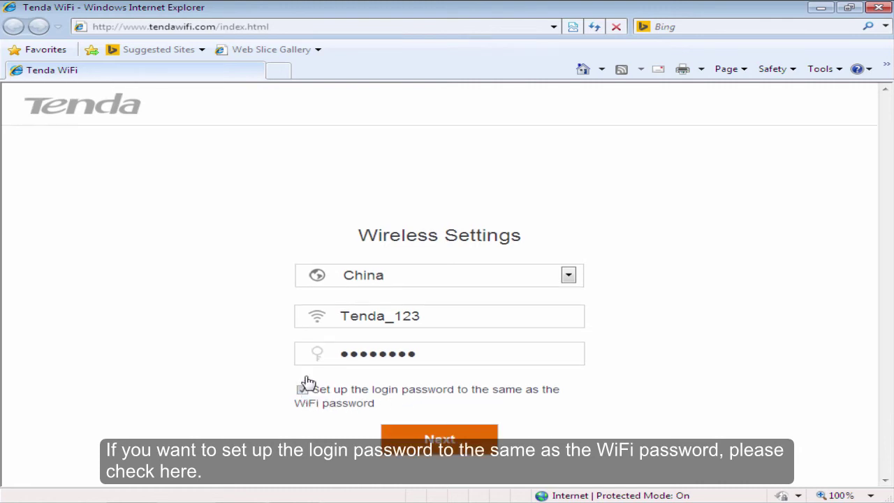
{"action": "left_click", "coordinate": [446, 446]}
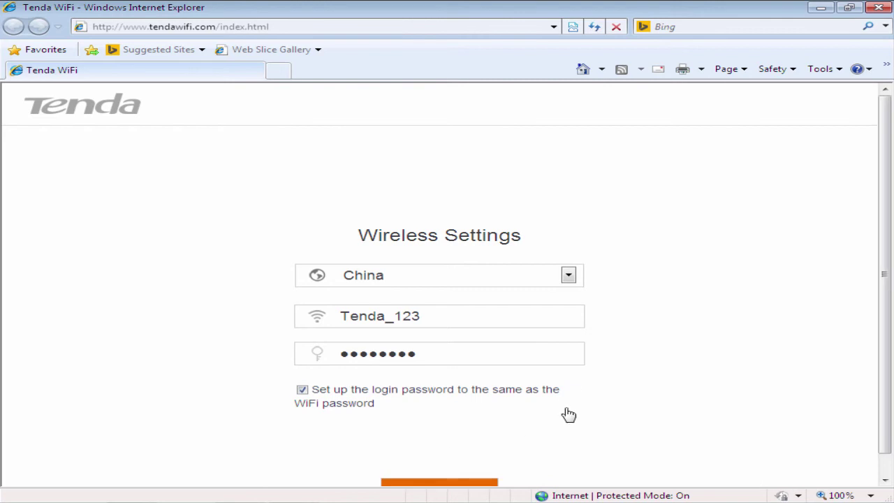
{"action": "left_click", "coordinate": [303, 391]}
{"action": "scroll", "coordinate": [447, 398], "scroll_direction": "down", "scroll_amount": 2}
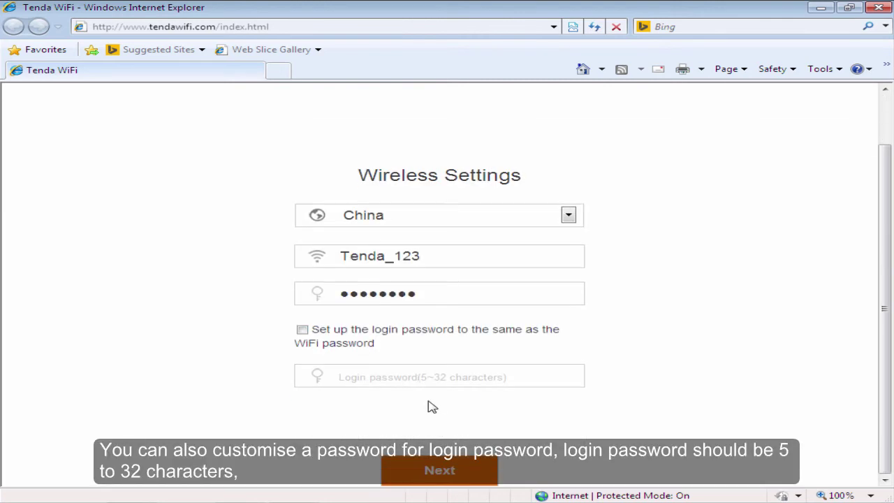
{"action": "left_click", "coordinate": [419, 377]}
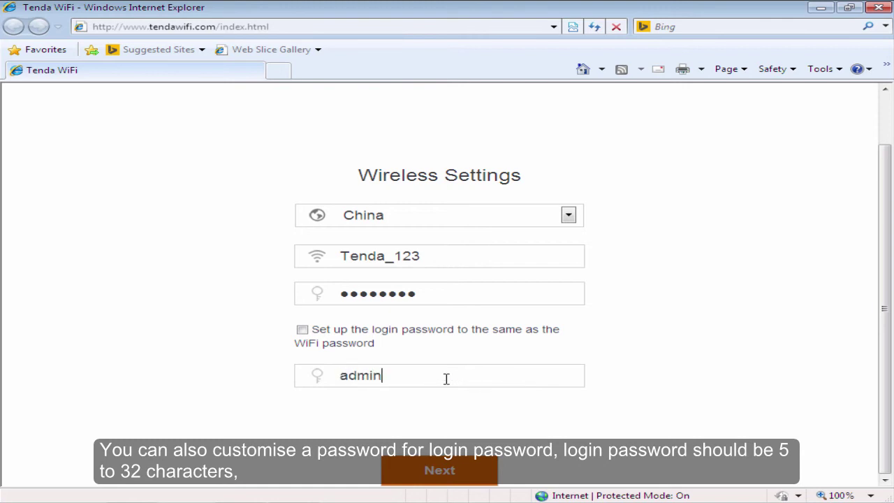
{"action": "left_click", "coordinate": [585, 421]}
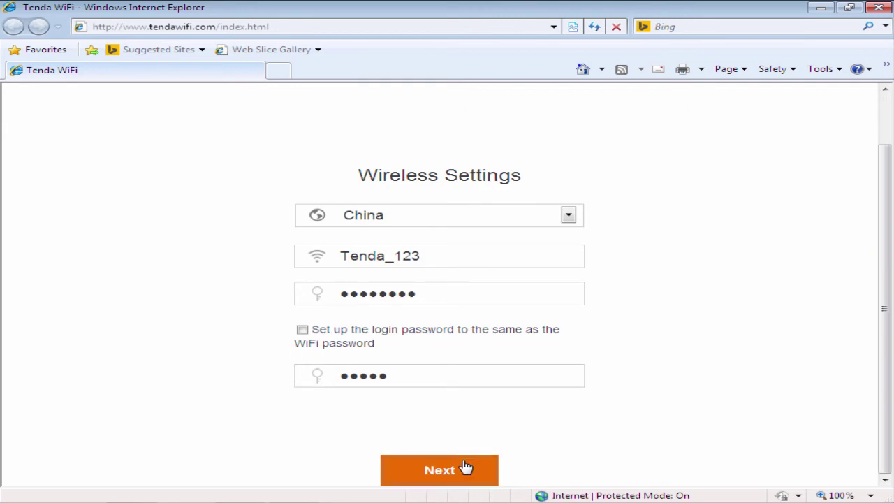
{"action": "left_click", "coordinate": [465, 469]}
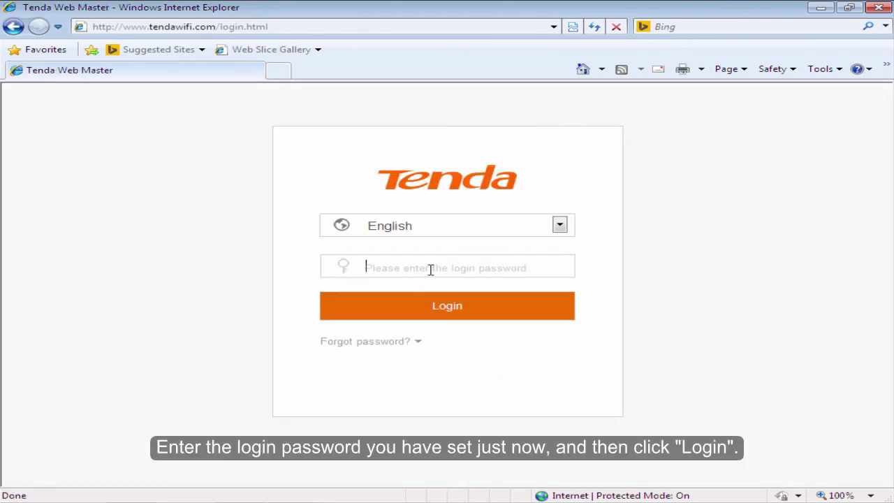
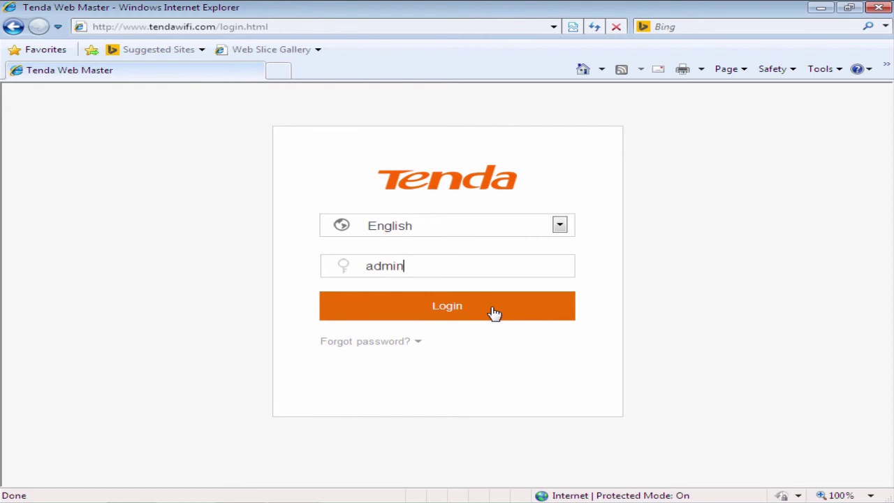
Log in with the new login password to view Internet Status for Tenda_123 and Tenda_123_5G
{"action": "left_click", "coordinate": [447, 308]}
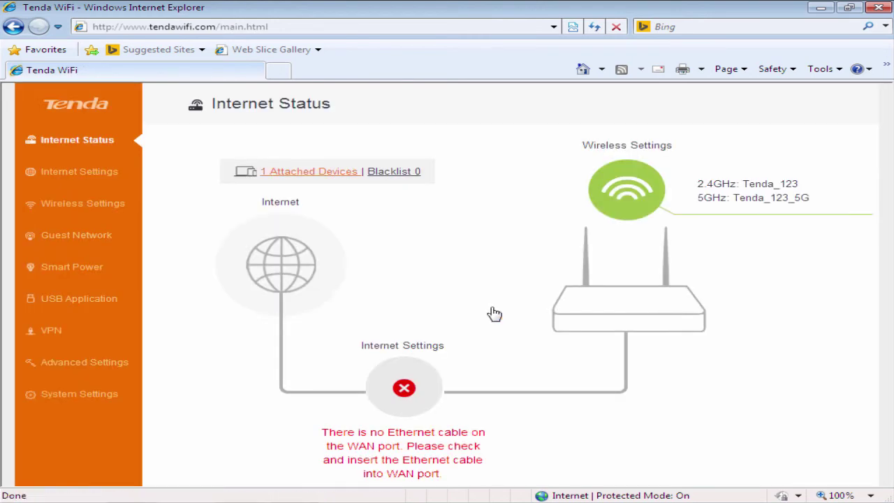
Enable Wireless Repeating under Wireless Settings in Universal Repeater mode
{"action": "left_click", "coordinate": [95, 207]}
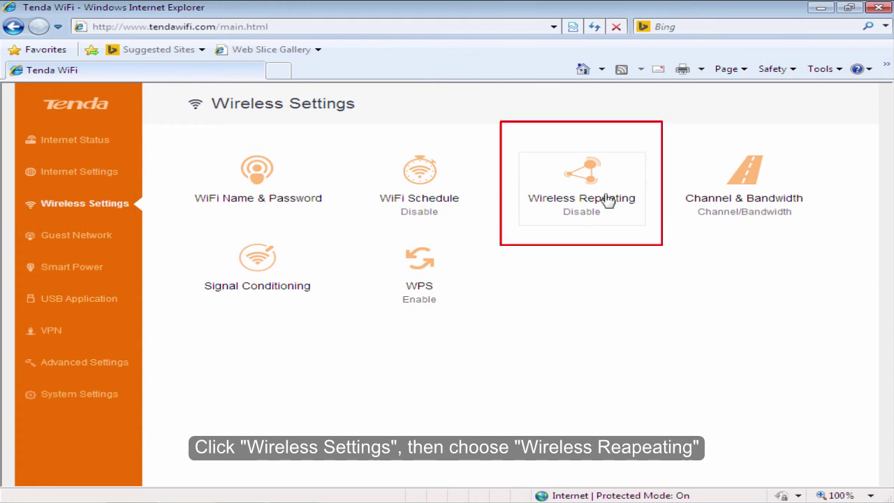
{"action": "left_click", "coordinate": [612, 221]}
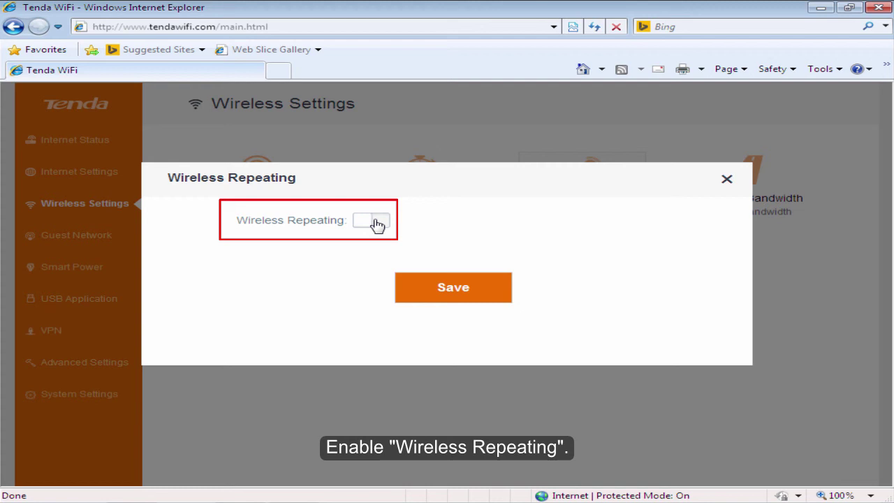
{"action": "left_click", "coordinate": [377, 222]}
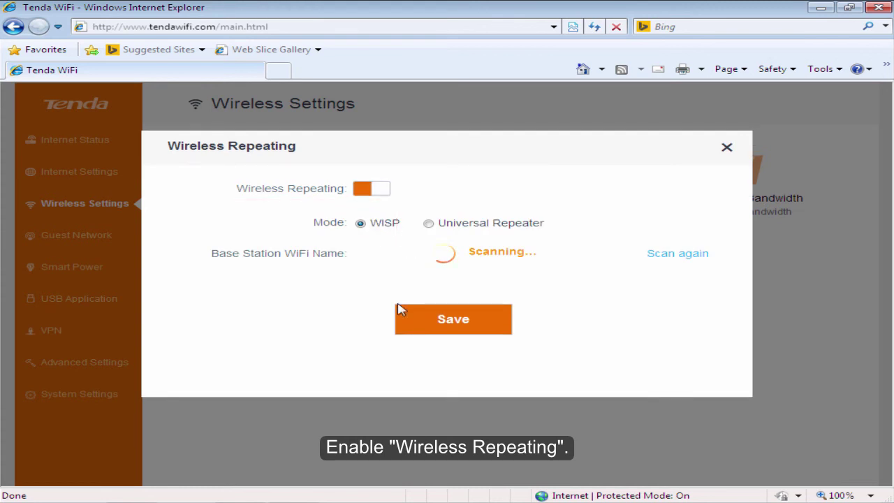
{"action": "left_click", "coordinate": [429, 225]}
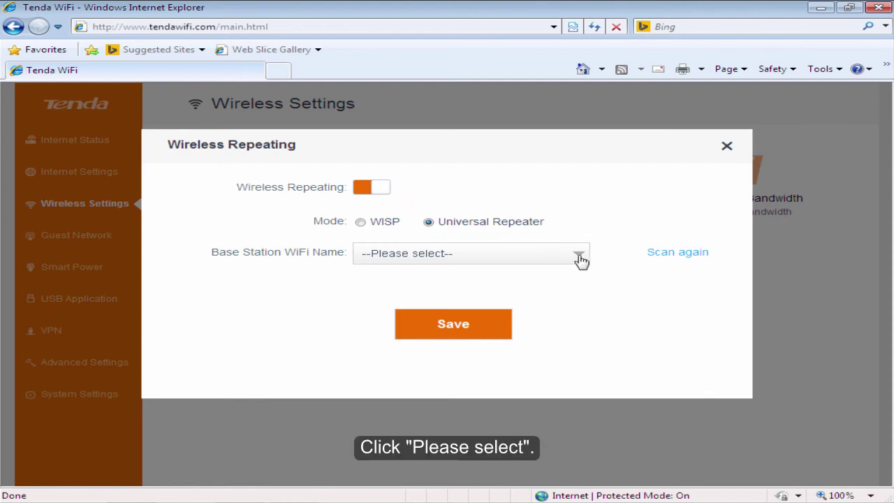
Select Tenda_kefu as the base station and enter its WiFi password
{"action": "left_click", "coordinate": [580, 257]}
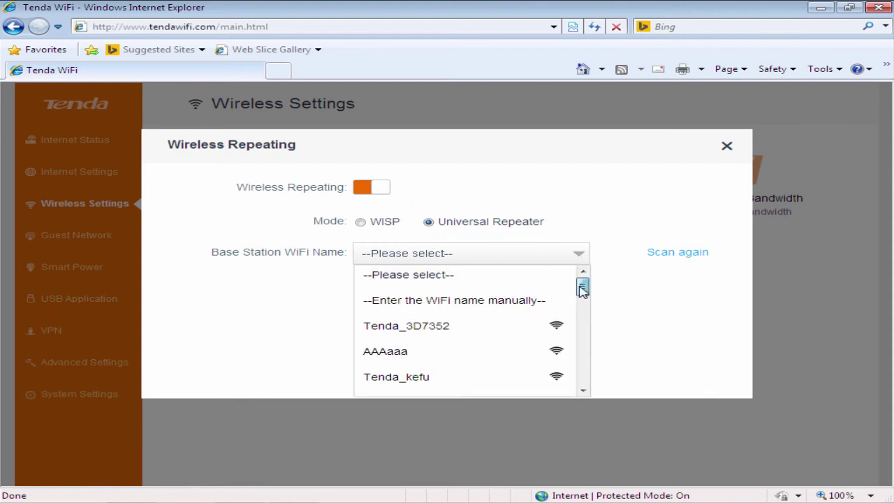
{"action": "scroll", "coordinate": [582, 289], "scroll_direction": "down", "scroll_amount": 1}
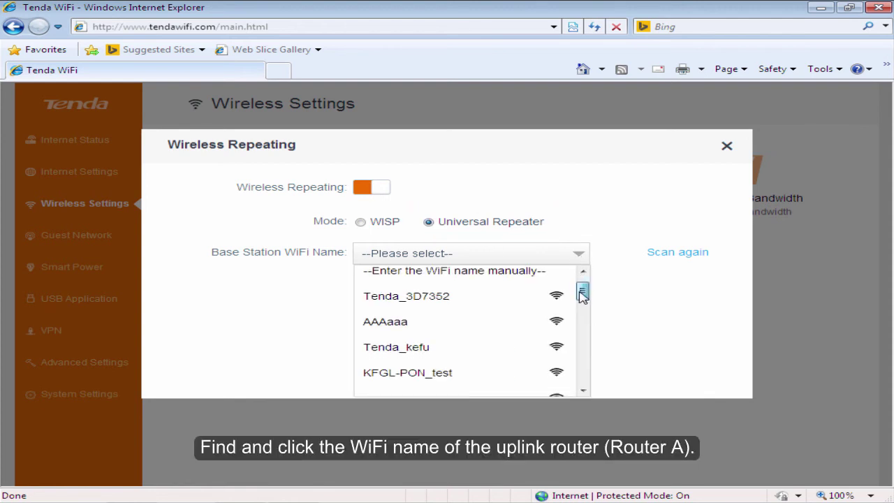
{"action": "left_click", "coordinate": [422, 353]}
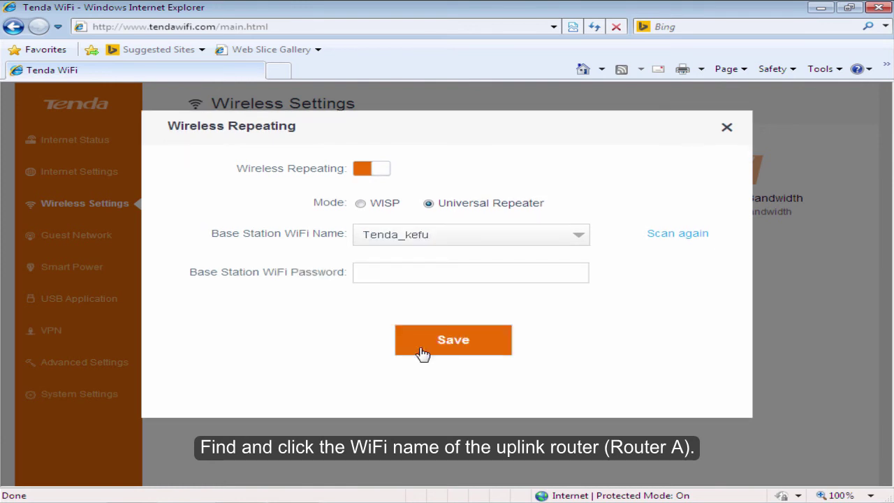
{"action": "left_click", "coordinate": [402, 274]}
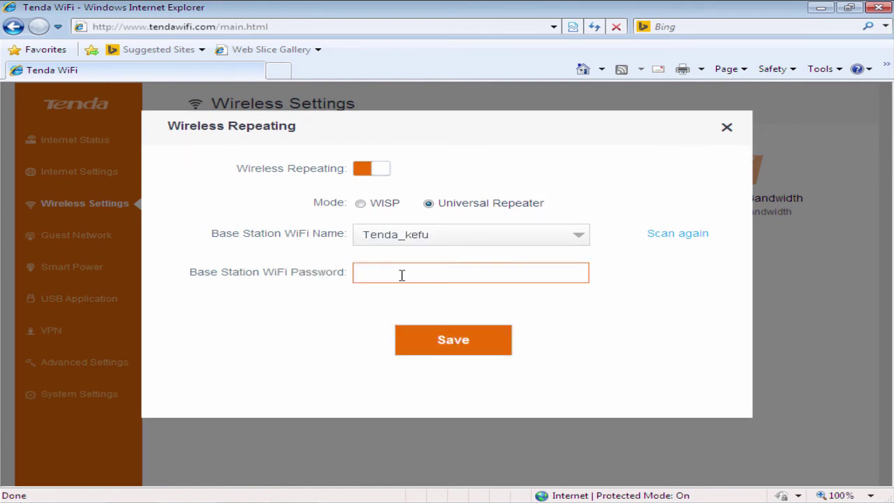
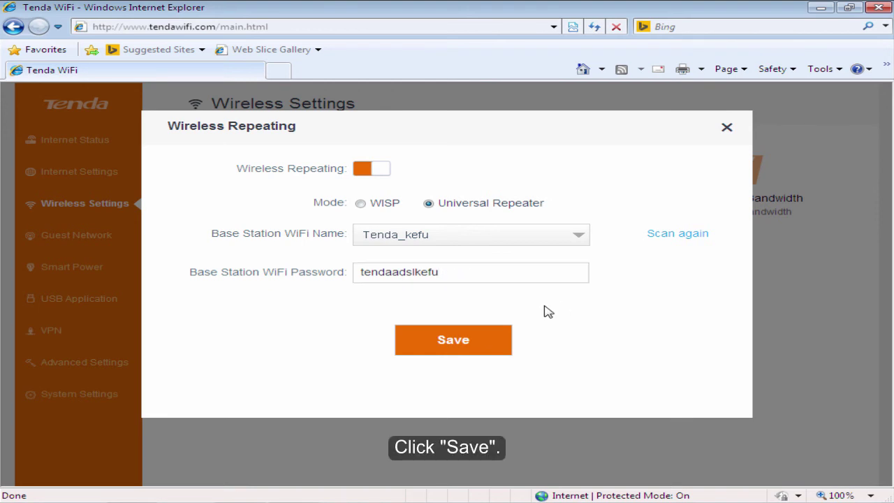
Save the repeater settings, accept WPS being disabled, and confirm the router reboot
{"action": "left_click", "coordinate": [496, 350]}
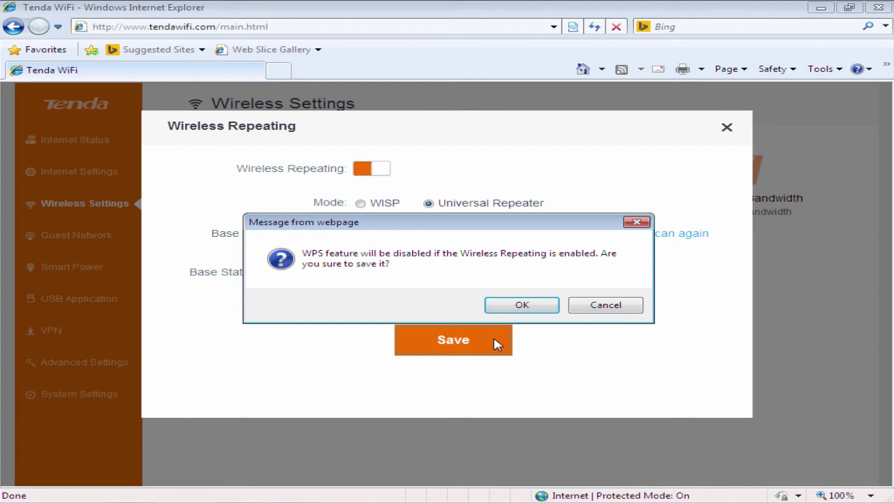
{"action": "left_click", "coordinate": [515, 310]}
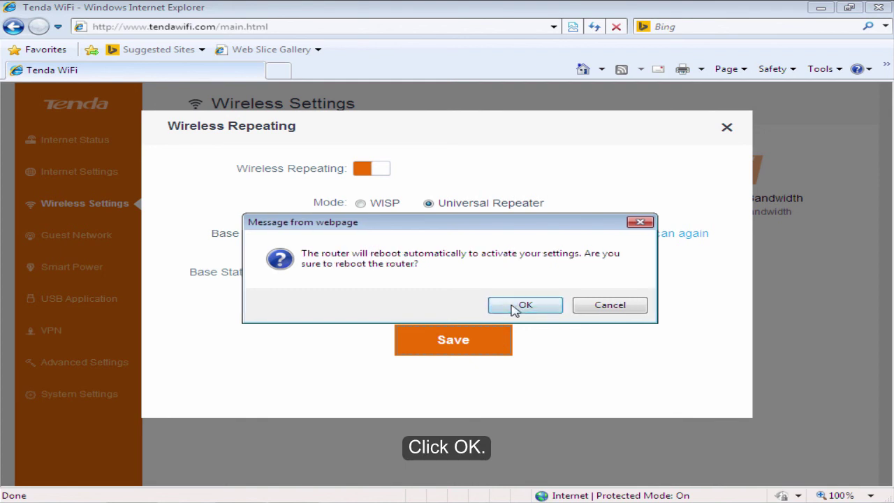
{"action": "left_click", "coordinate": [552, 313]}
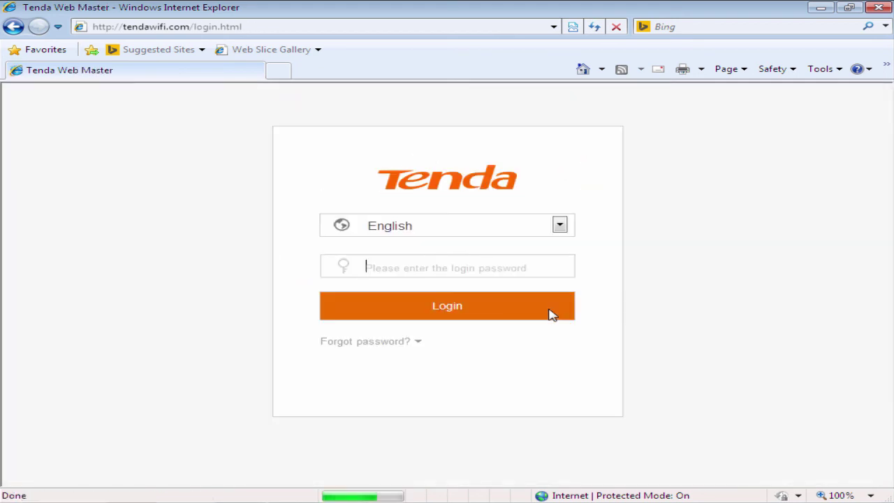
Log back in after the reboot with the login password to check Internet Status
{"action": "left_click", "coordinate": [453, 272]}
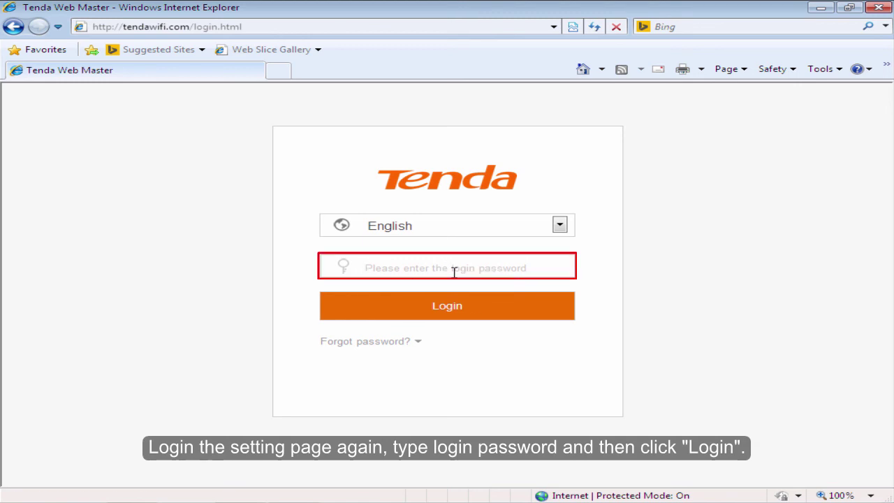
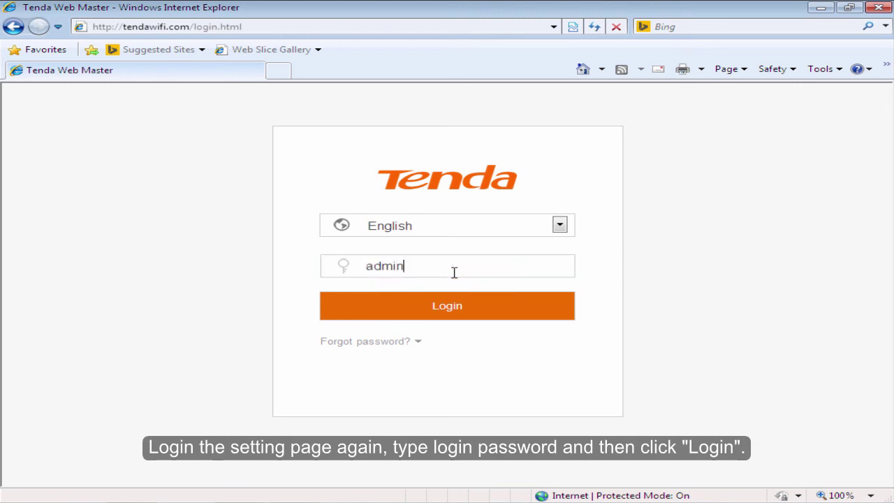
{"action": "left_click", "coordinate": [475, 310]}
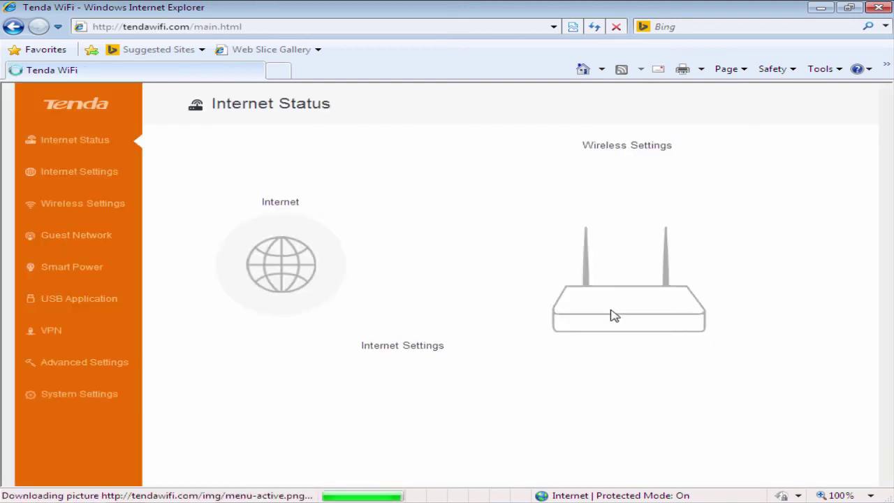